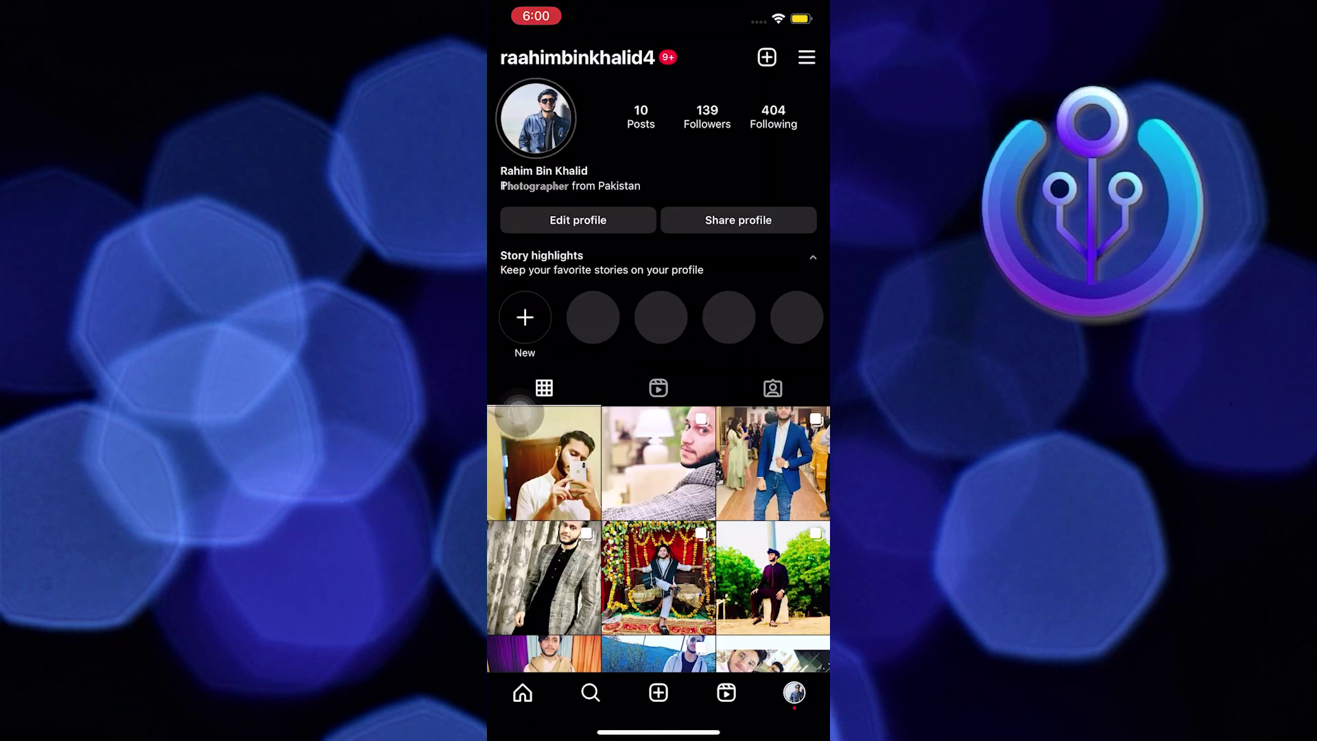
scroll(520, 413, down, 1)
Open the mirror selfie post from the profile grid and copy its link.
click(773, 436)
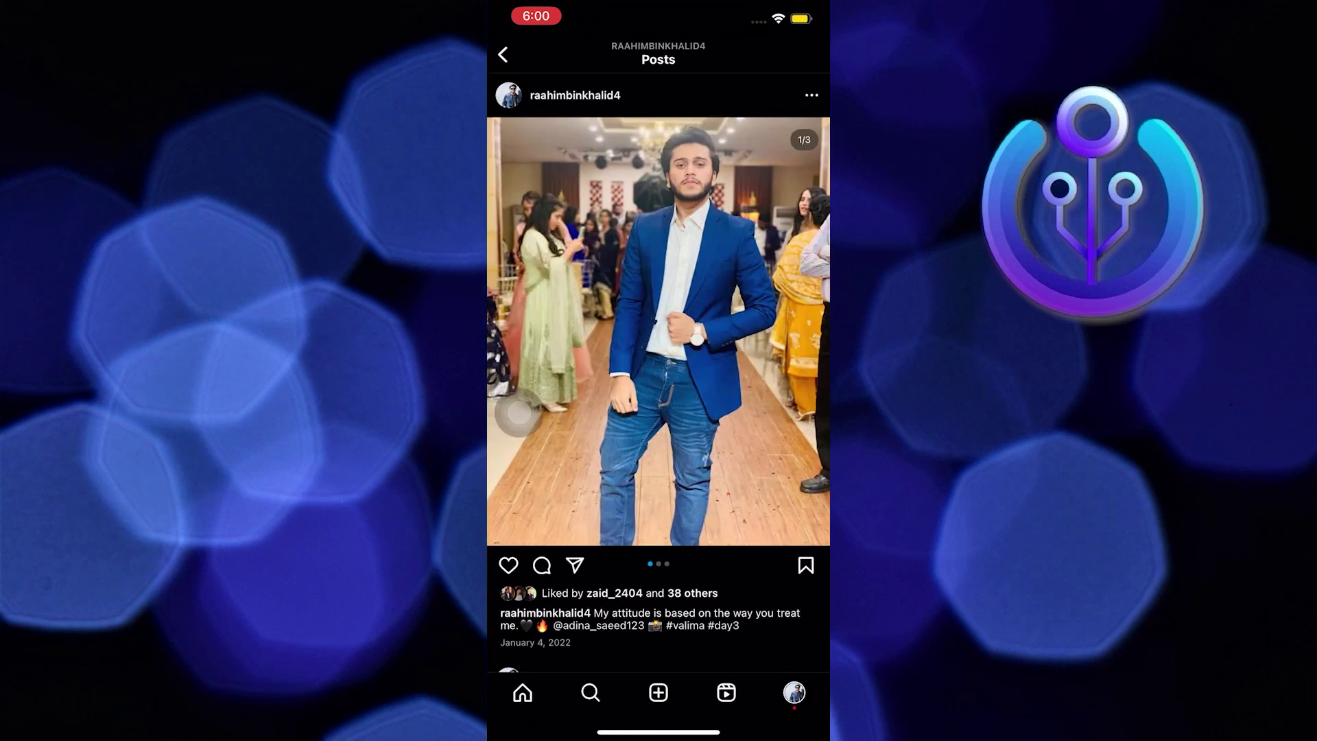
click(504, 58)
click(544, 436)
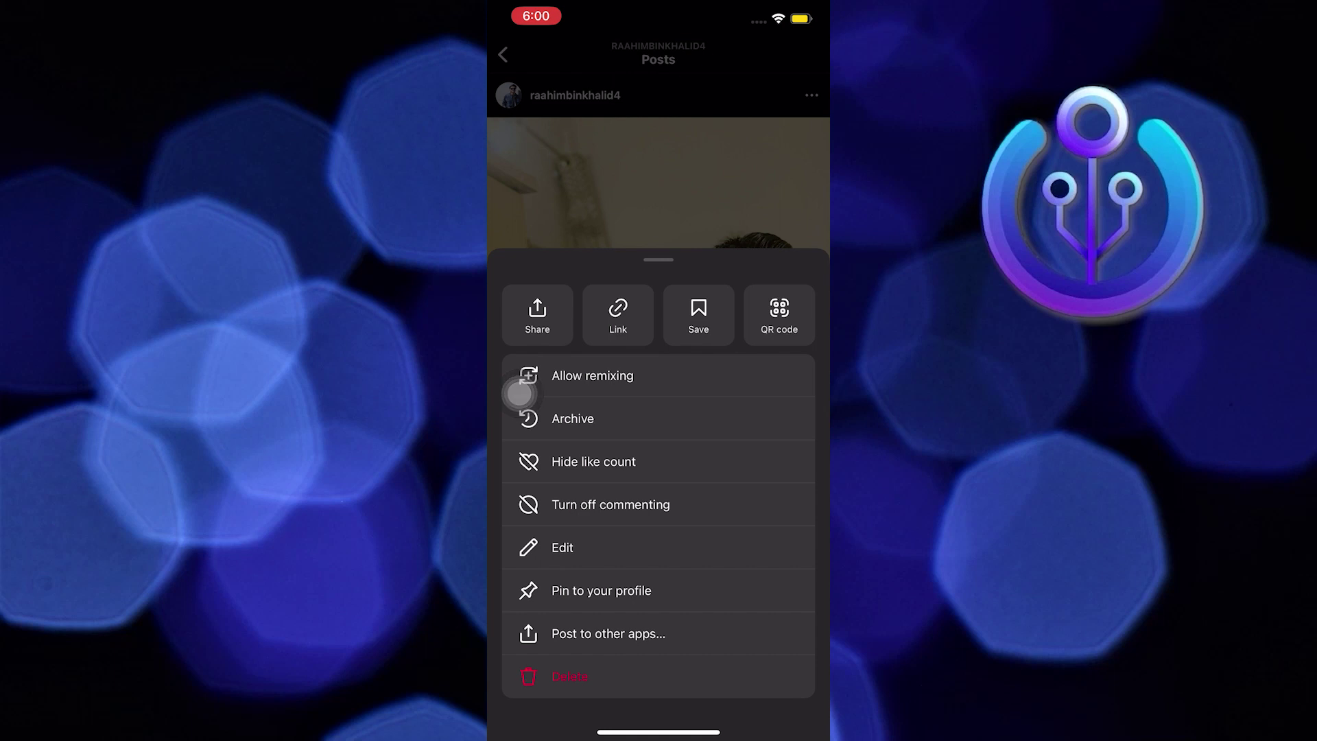
click(617, 314)
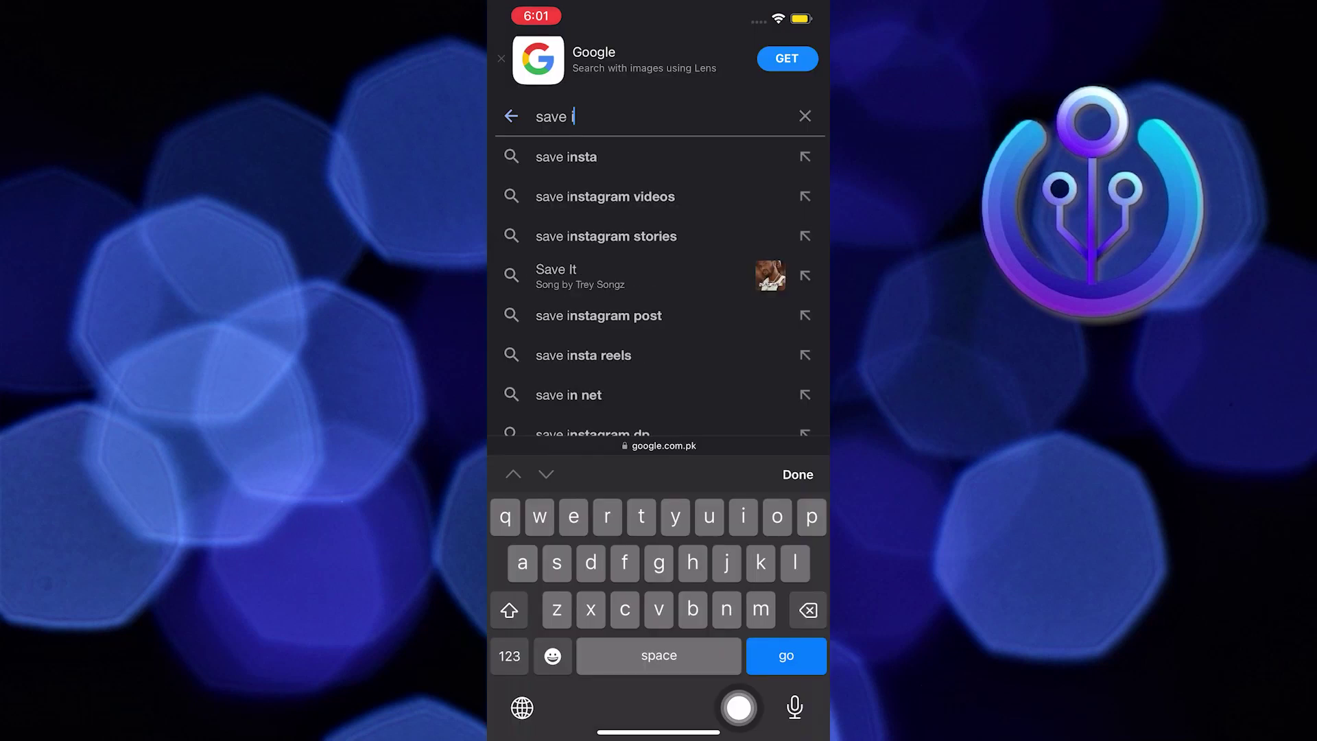
Search Google for 'save insta' and open the save-insta.com result.
click(617, 156)
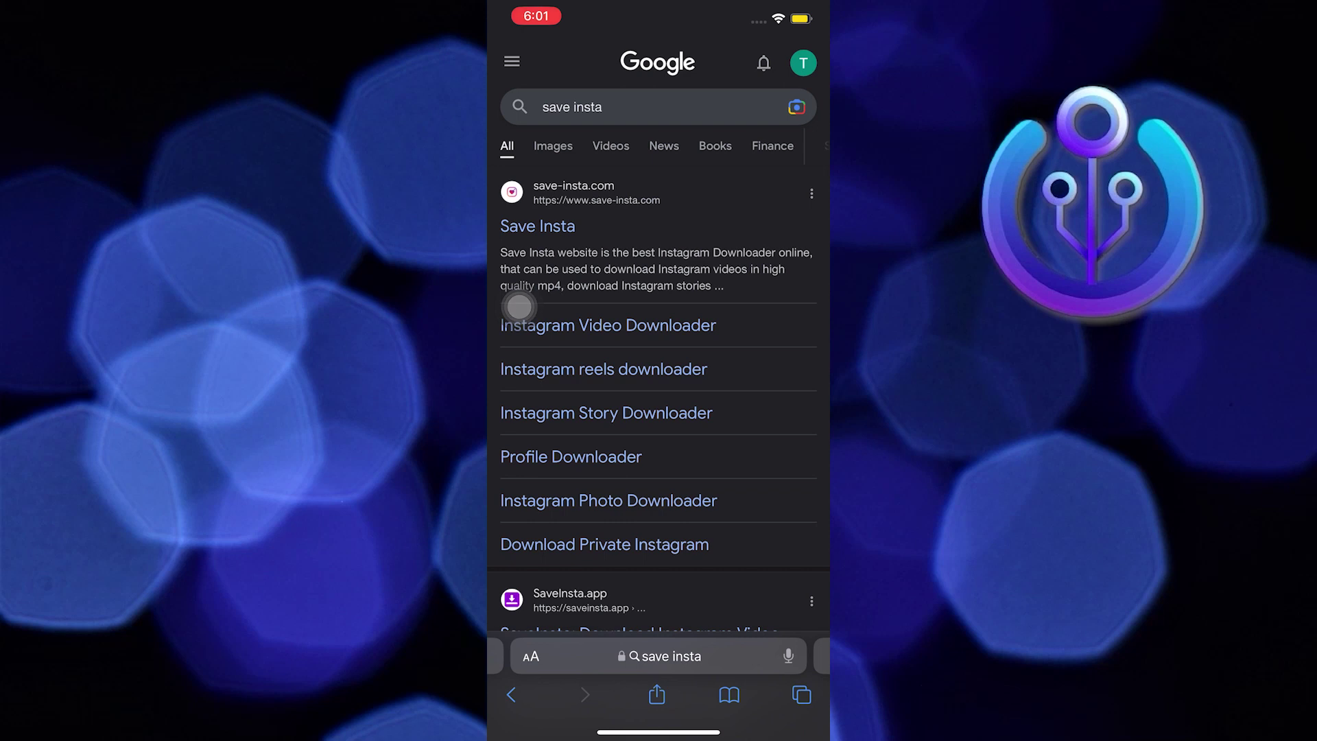
click(519, 306)
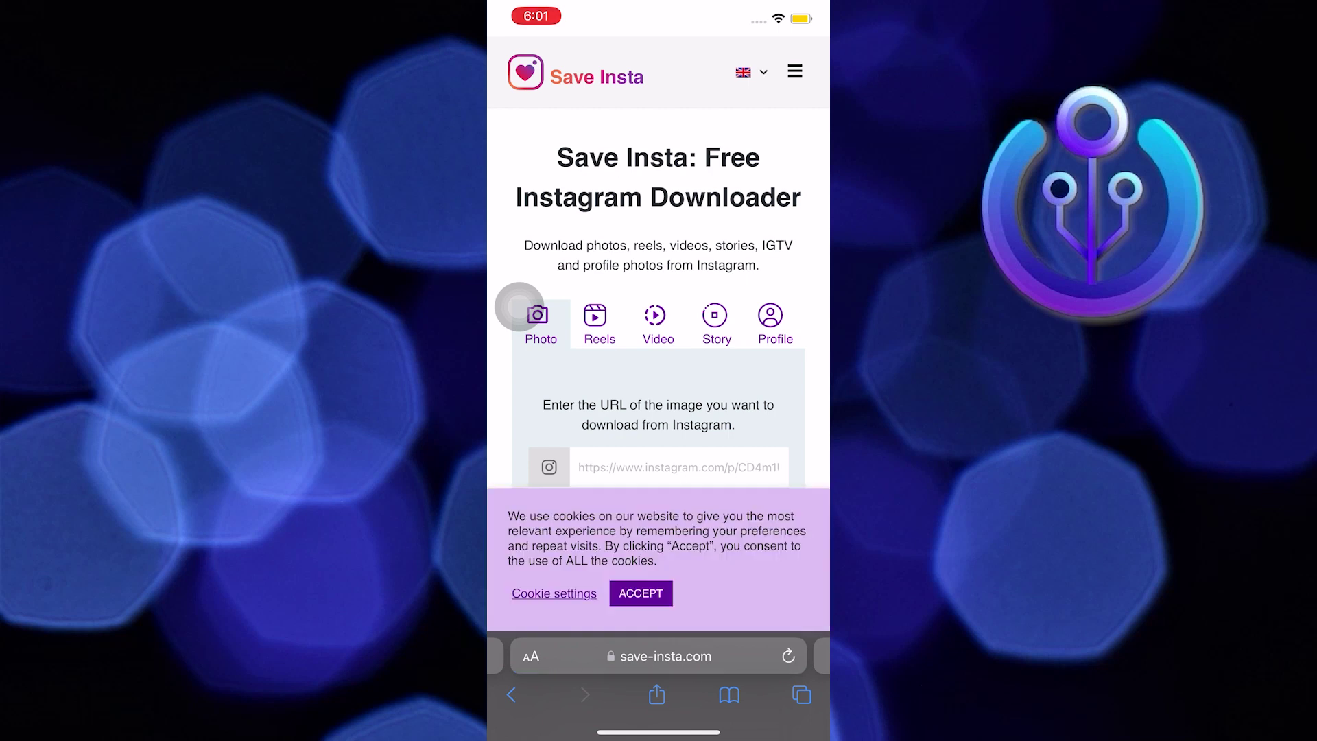
Paste the copied Instagram post link into the URL field and dismiss the keyboard.
click(679, 467)
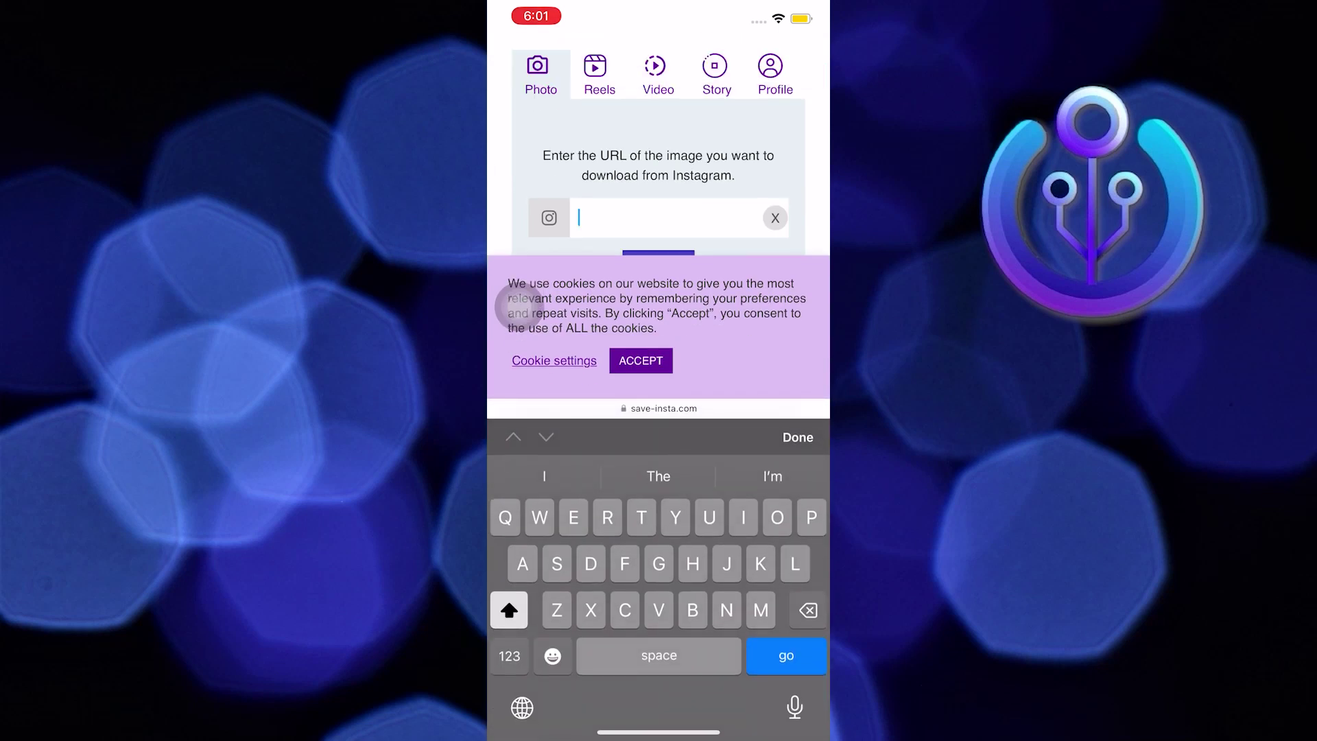
click(618, 217)
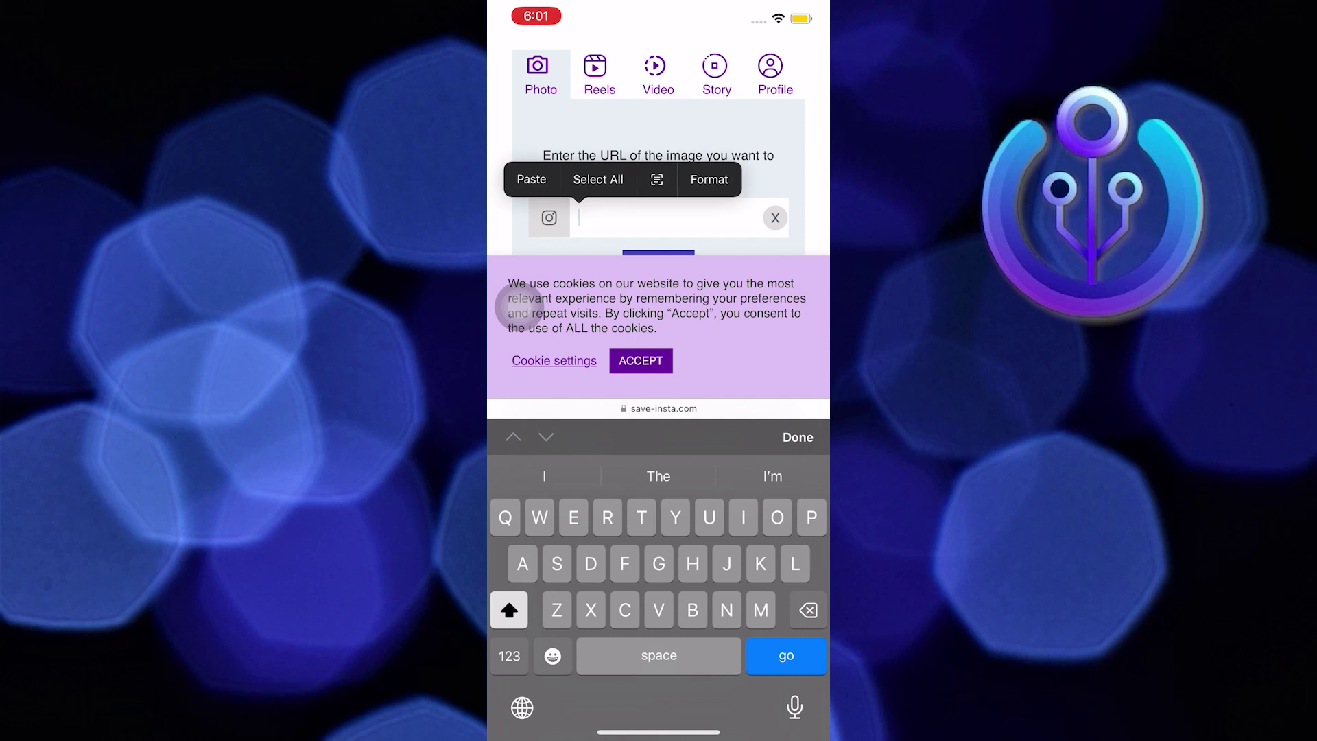
click(532, 180)
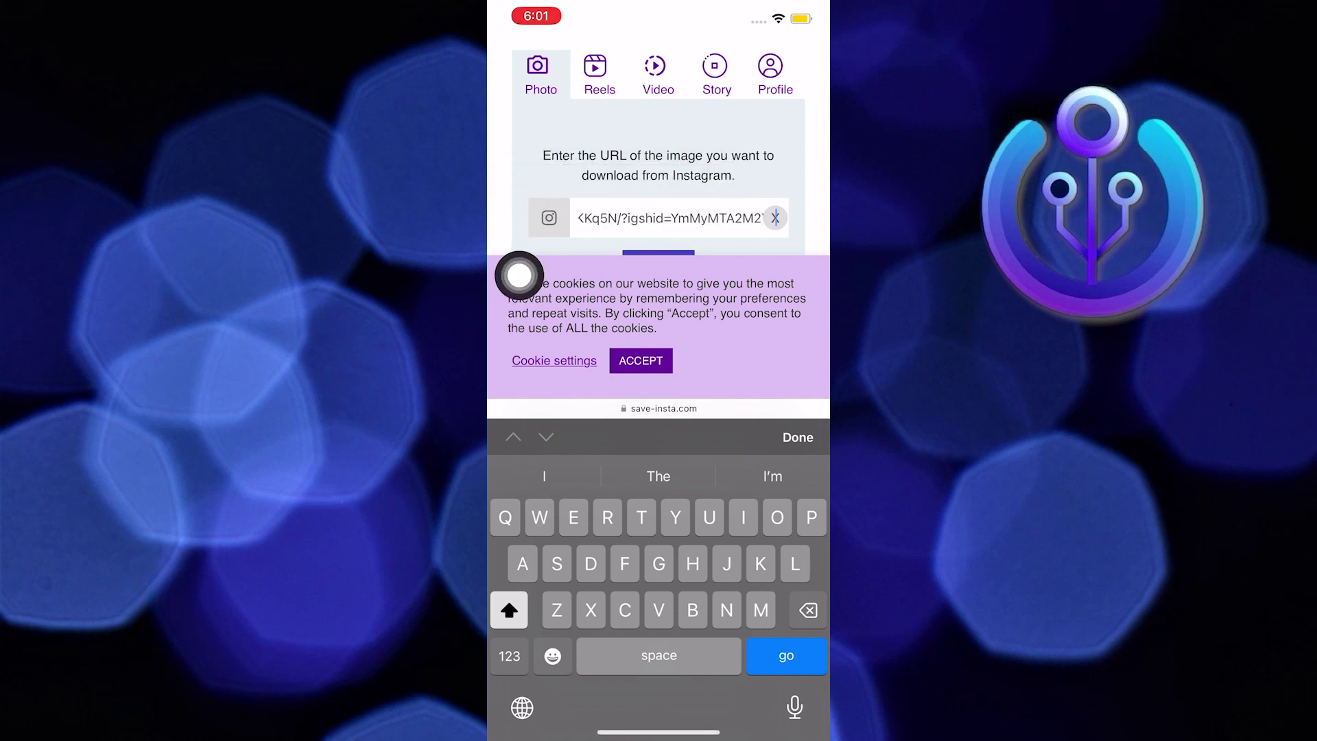
click(519, 275)
scroll(519, 275, down, 5)
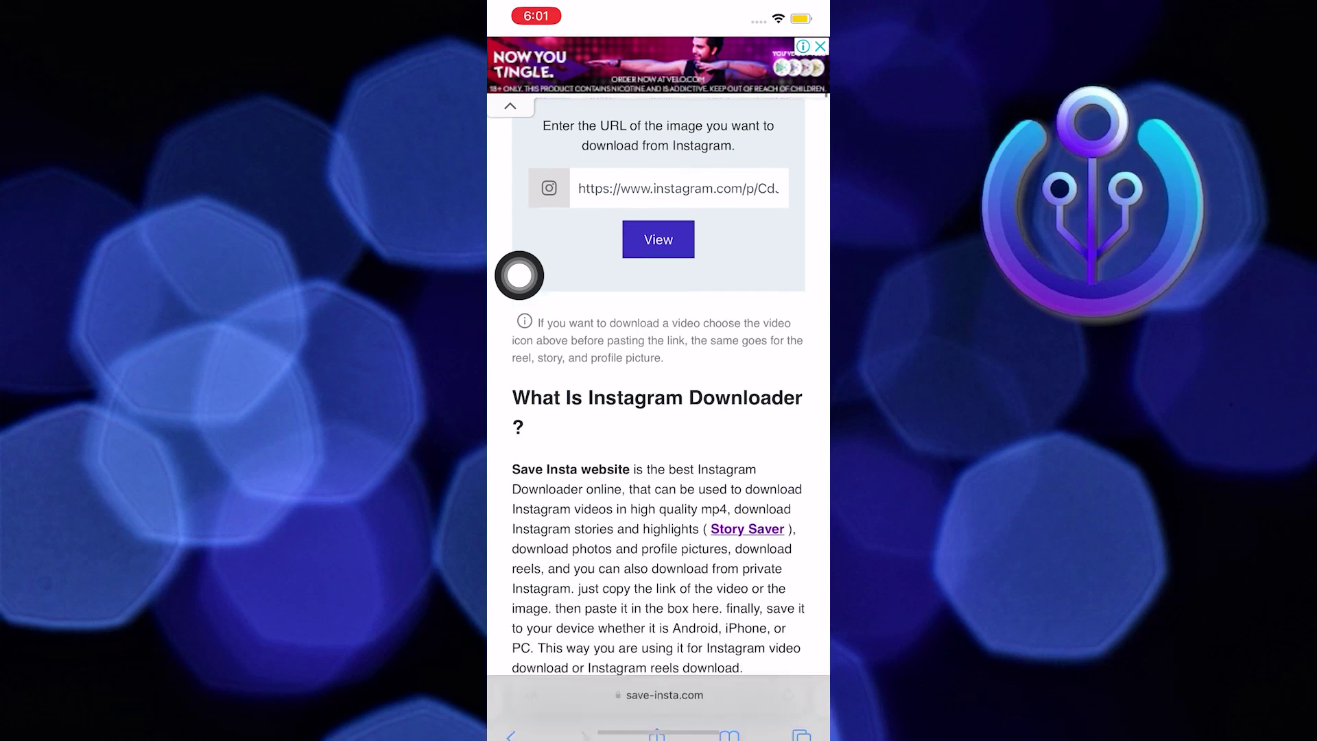
scroll(520, 275, down, 5)
scroll(520, 275, down, 5)
scroll(520, 274, down, 5)
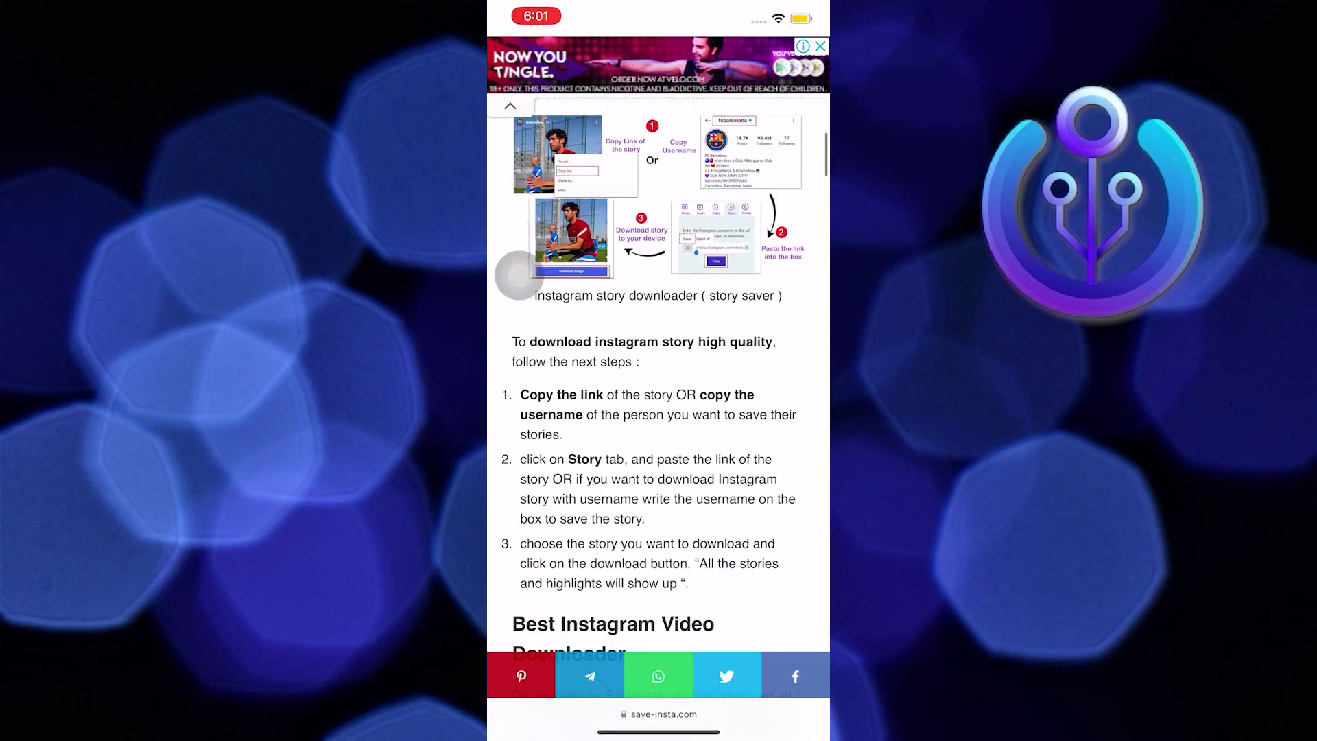
scroll(520, 275, down, 5)
scroll(520, 275, down, 3)
scroll(520, 275, up, 5)
scroll(520, 275, up, 5)
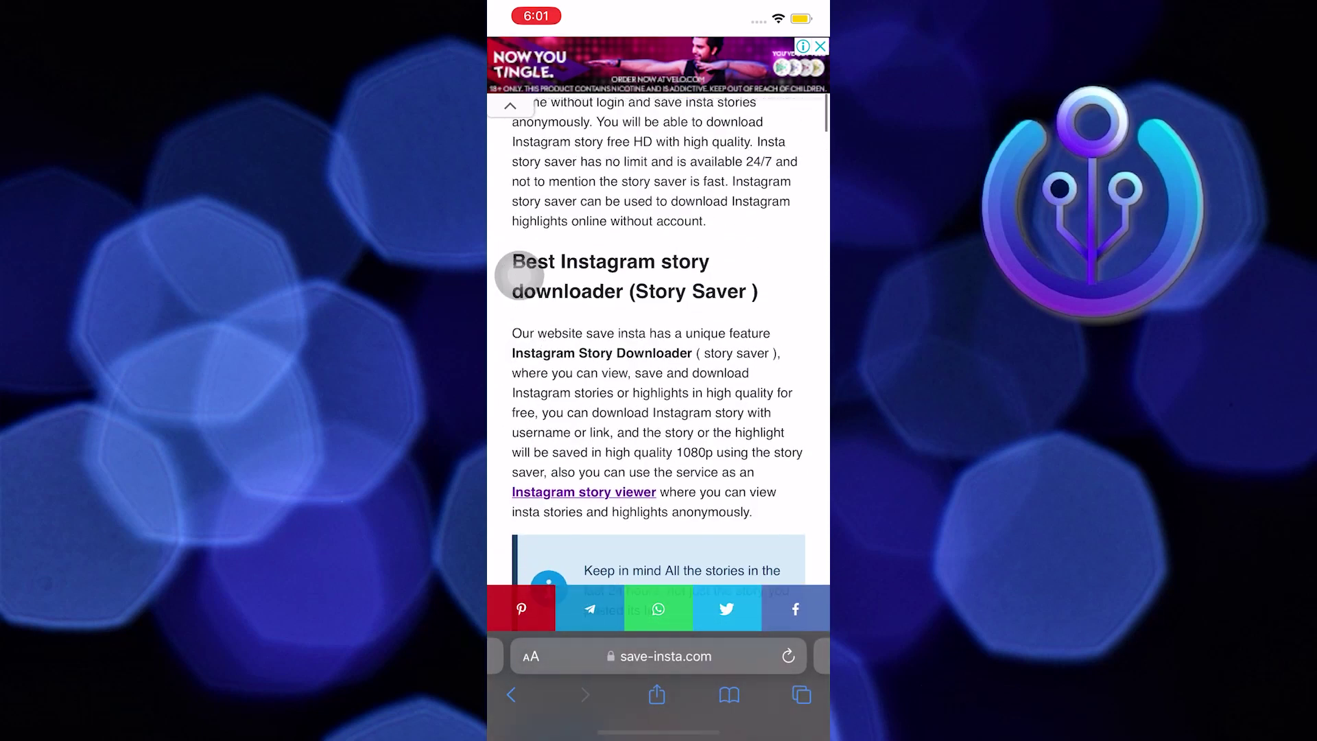
scroll(520, 275, up, 5)
scroll(520, 275, up, 5)
scroll(519, 275, up, 3)
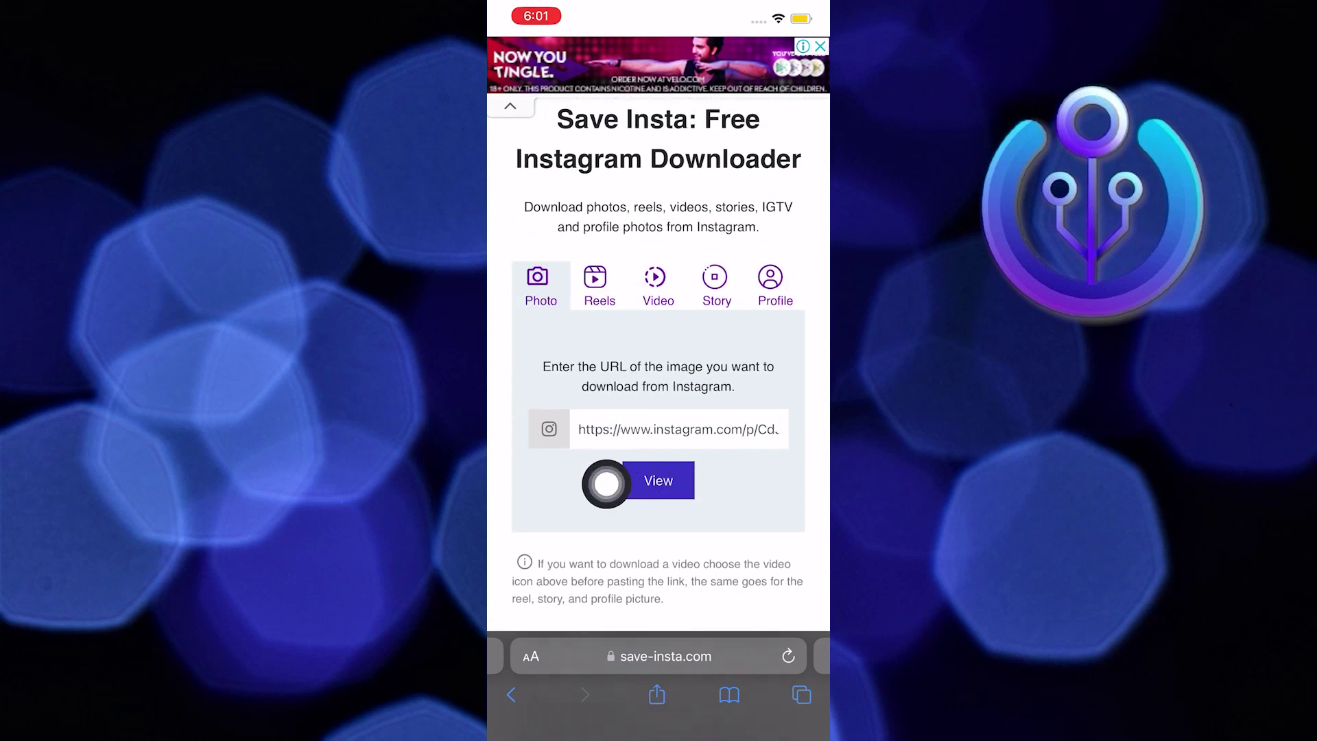
Submit the pasted mirror-selfie link with View to fetch the photo.
click(648, 473)
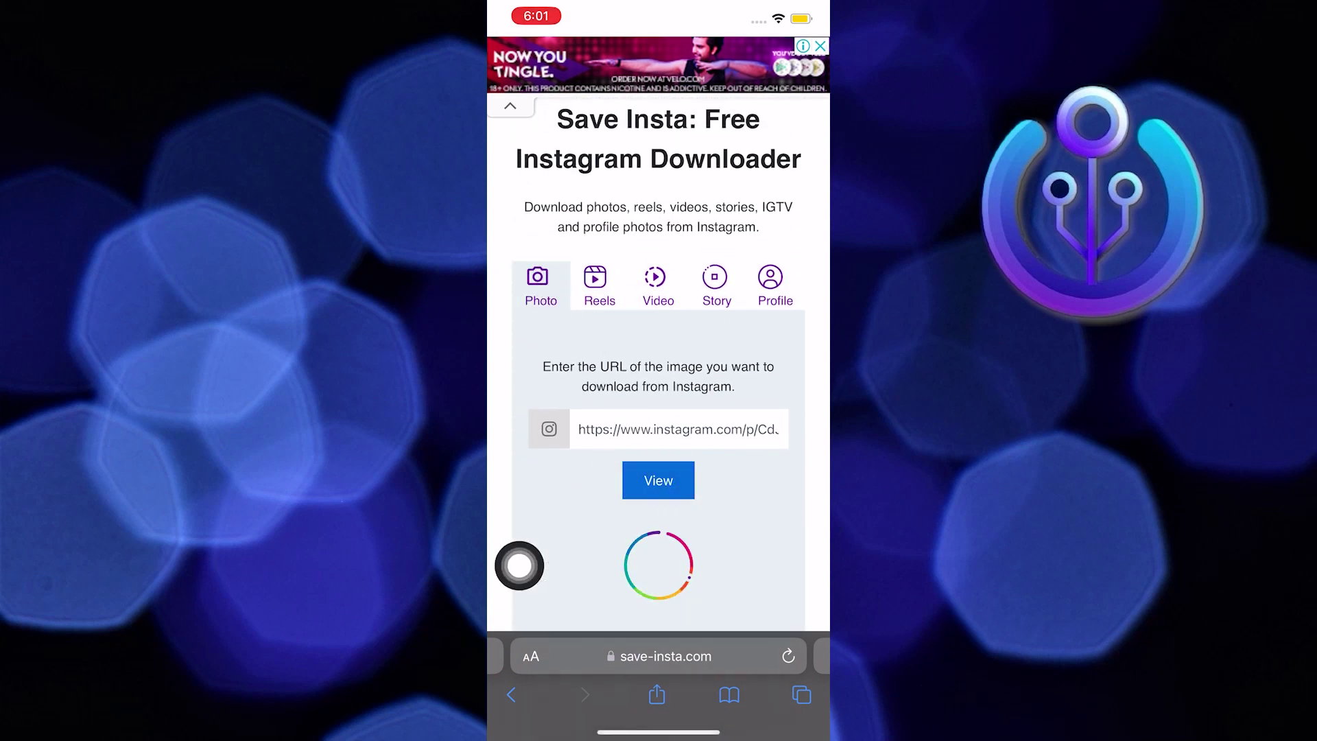